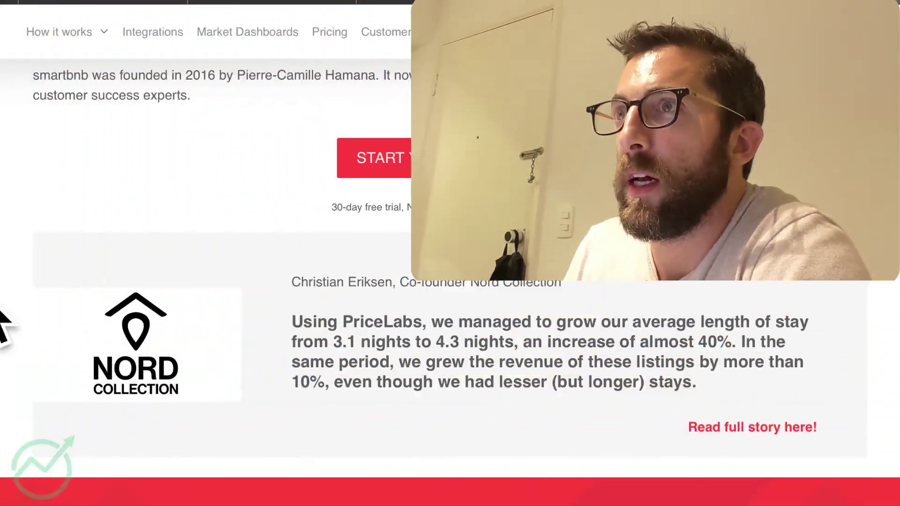
Scroll through Smartbnb's PriceLabs integration documentation page in Chrome.
{"action": "scroll", "coordinate": [4, 321], "scroll_direction": "up", "scroll_amount": 15}
{"action": "mouse_move", "coordinate": [63, 37]}
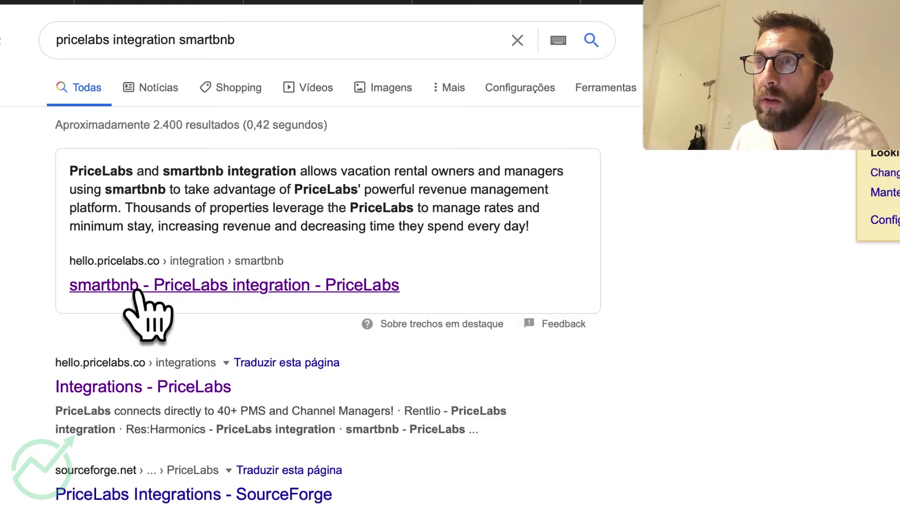
{"action": "scroll", "coordinate": [431, 361], "scroll_direction": "down", "scroll_amount": 5}
{"action": "scroll", "coordinate": [430, 362], "scroll_direction": "down", "scroll_amount": 1}
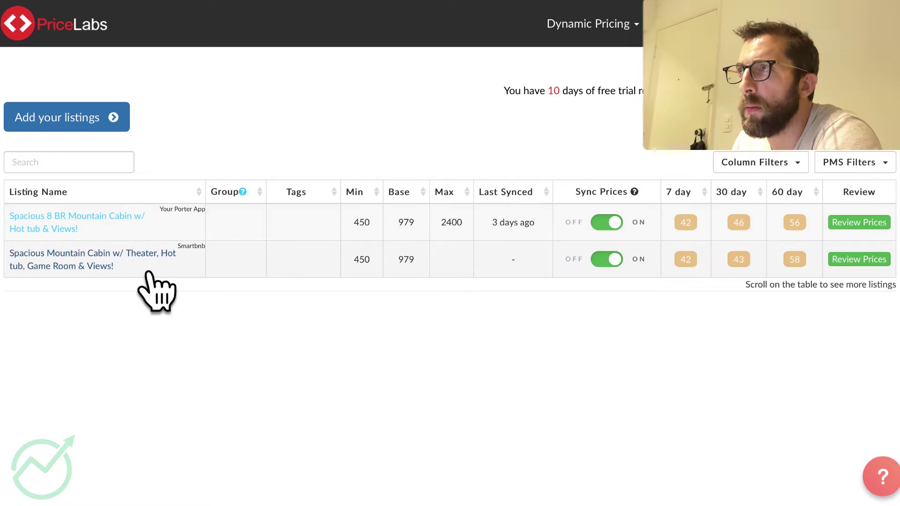
Show the Smartbnb cabin's October 2020 pricing calendar and select its whole Customizations list.
{"action": "left_click", "coordinate": [879, 261]}
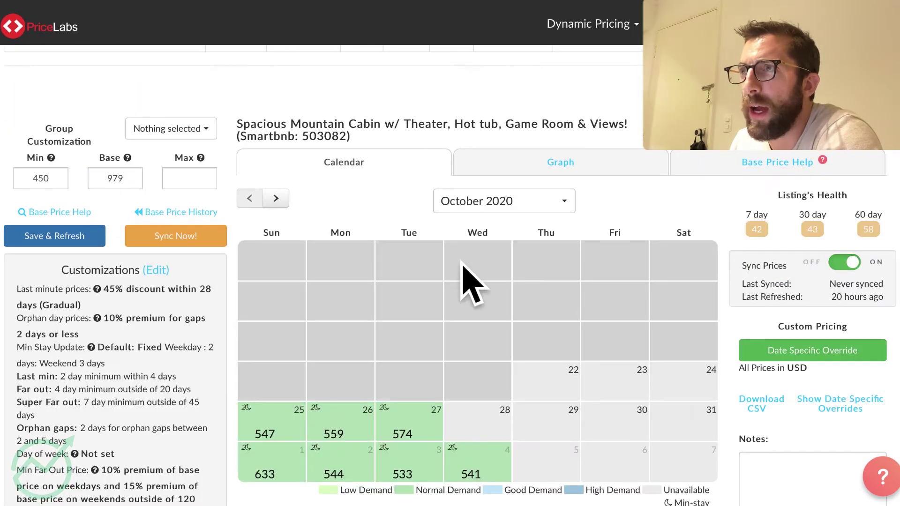
{"action": "scroll", "coordinate": [304, 332], "scroll_direction": "down", "scroll_amount": 1}
{"action": "scroll", "coordinate": [312, 349], "scroll_direction": "down", "scroll_amount": 1}
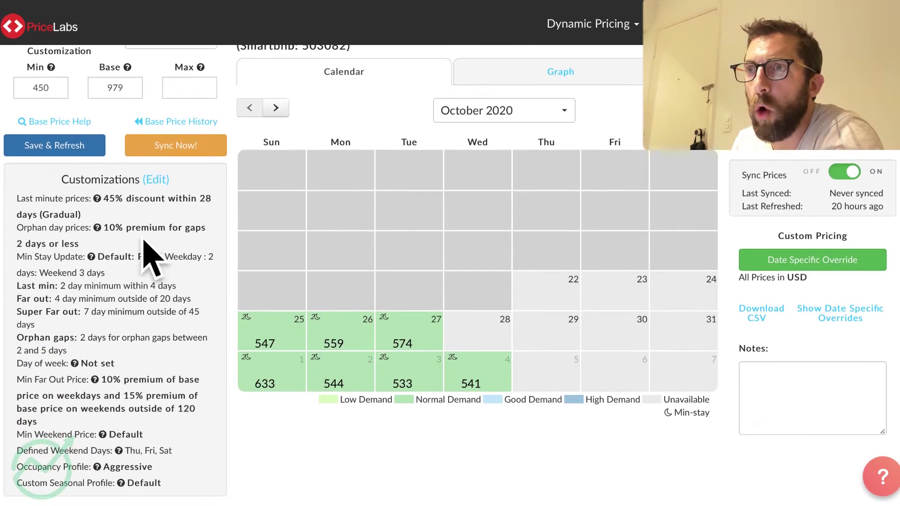
{"action": "left_click_drag", "start_coordinate": [62, 179], "coordinate": [217, 492]}
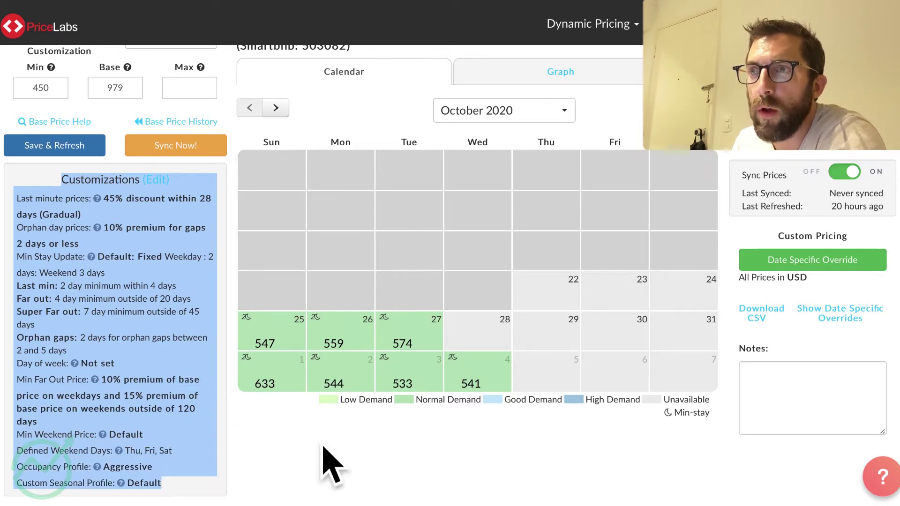
{"action": "left_click", "coordinate": [328, 464]}
{"action": "scroll", "coordinate": [483, 286], "scroll_direction": "up", "scroll_amount": 7}
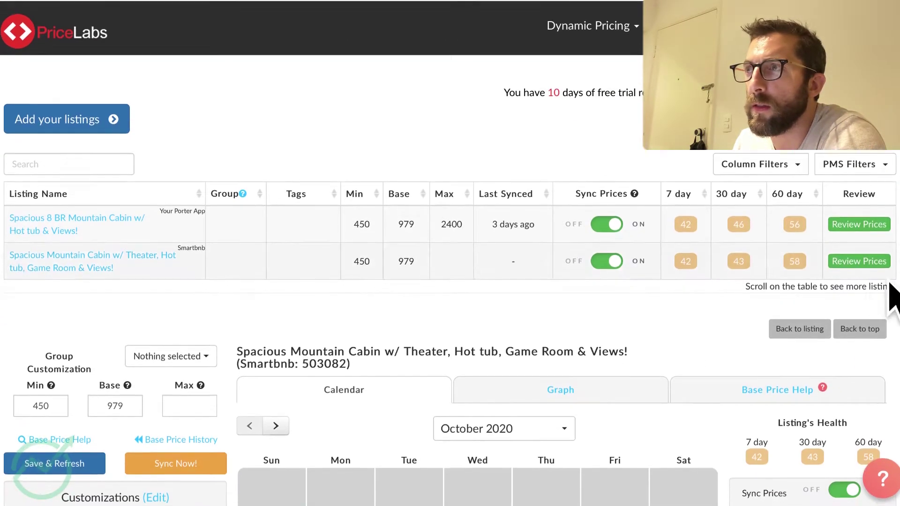
{"action": "mouse_move", "coordinate": [628, 54]}
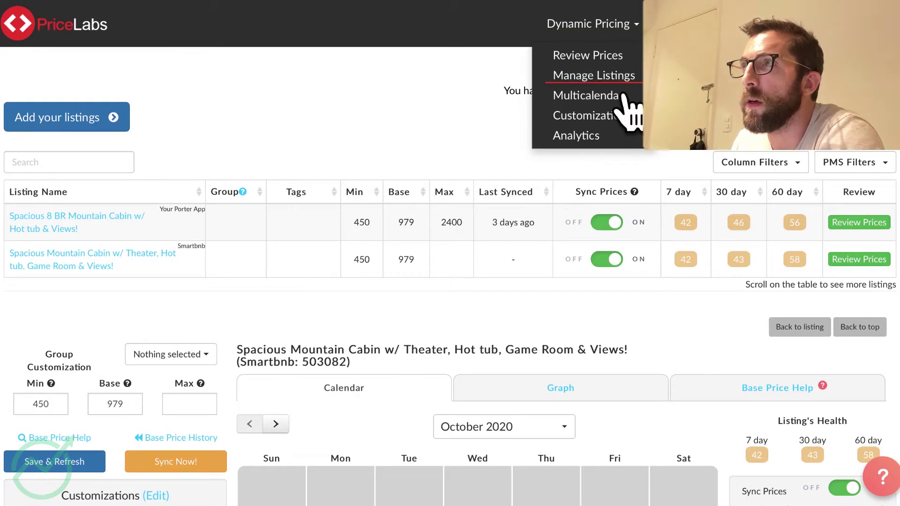
In Manage Listings, try deleting the Smartbnb cabin listing and confirm.
{"action": "left_click", "coordinate": [608, 78]}
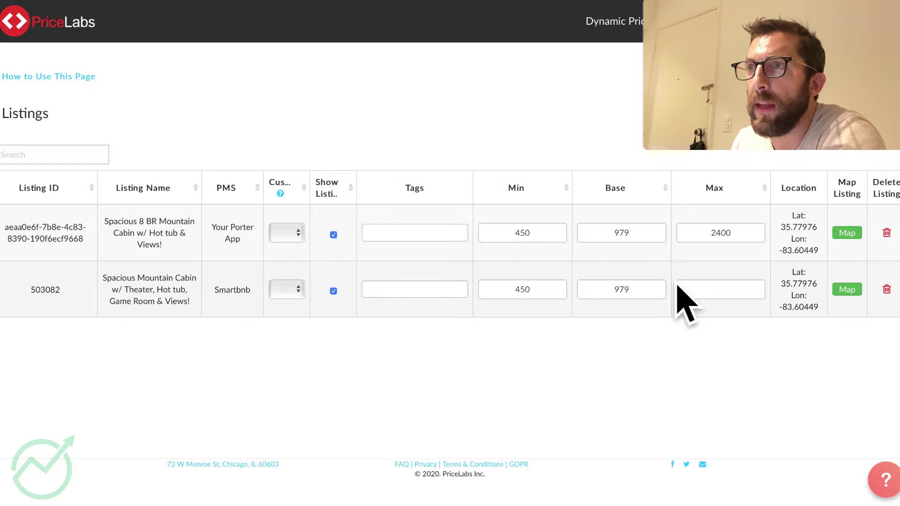
{"action": "left_click", "coordinate": [887, 289]}
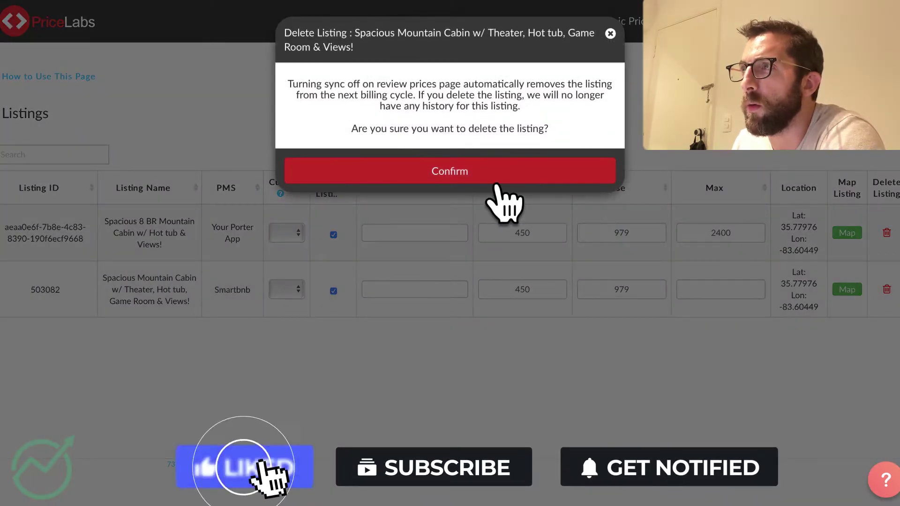
{"action": "left_click", "coordinate": [489, 177]}
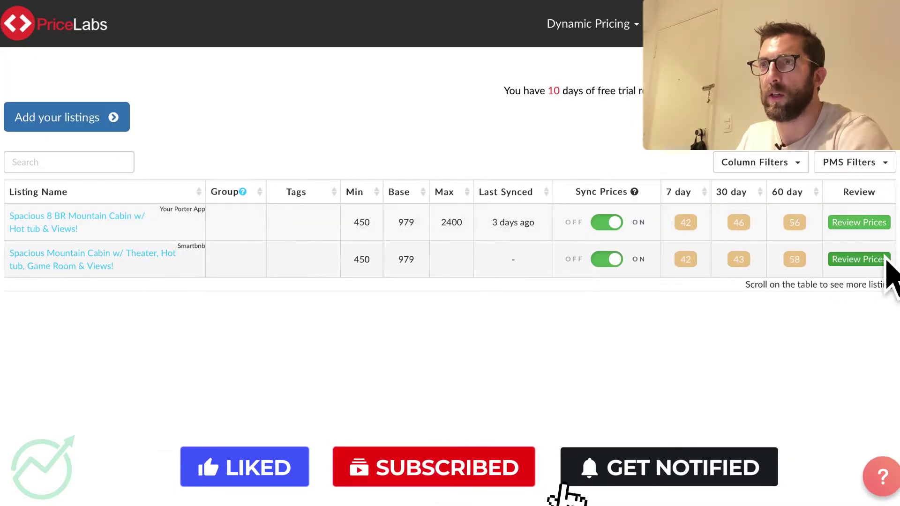
Show the 8 BR cabin's pricing calendar and screenshot its Customizations panel.
{"action": "left_click", "coordinate": [875, 227]}
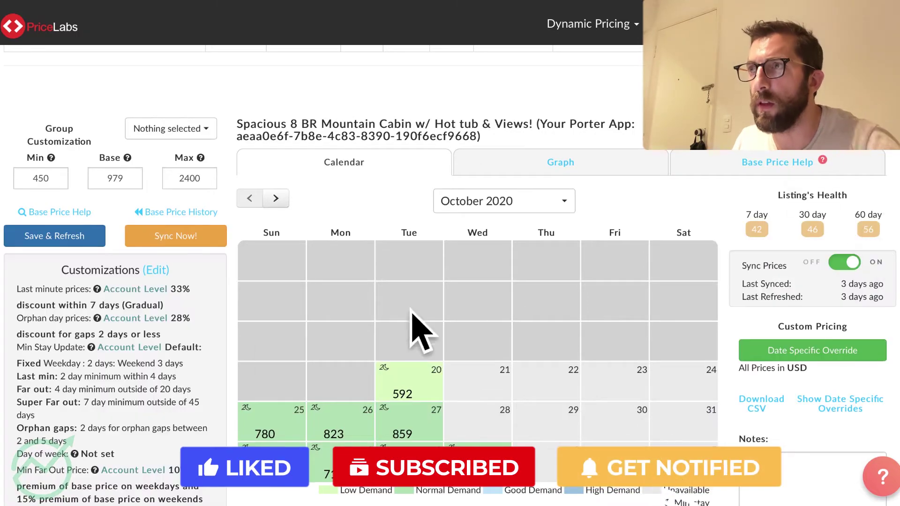
{"action": "scroll", "coordinate": [264, 371], "scroll_direction": "down", "scroll_amount": 1}
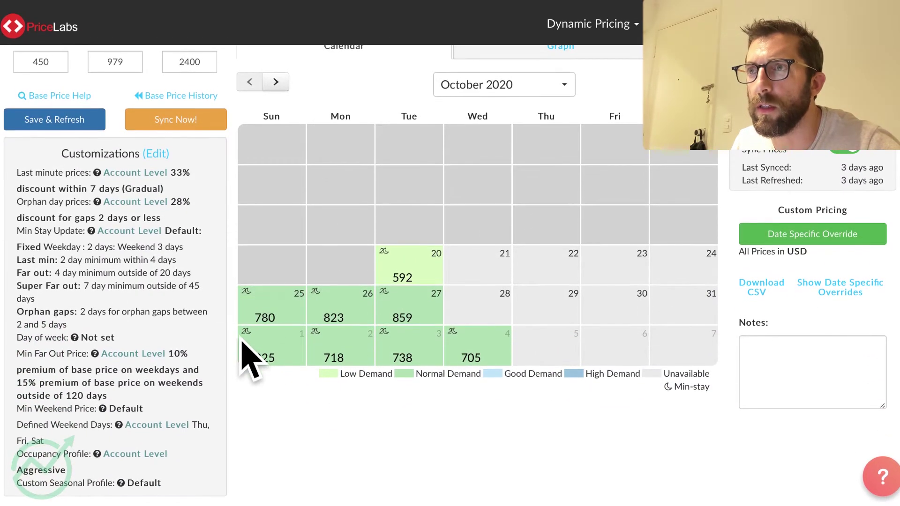
{"action": "key", "text": "super+shift+4"}
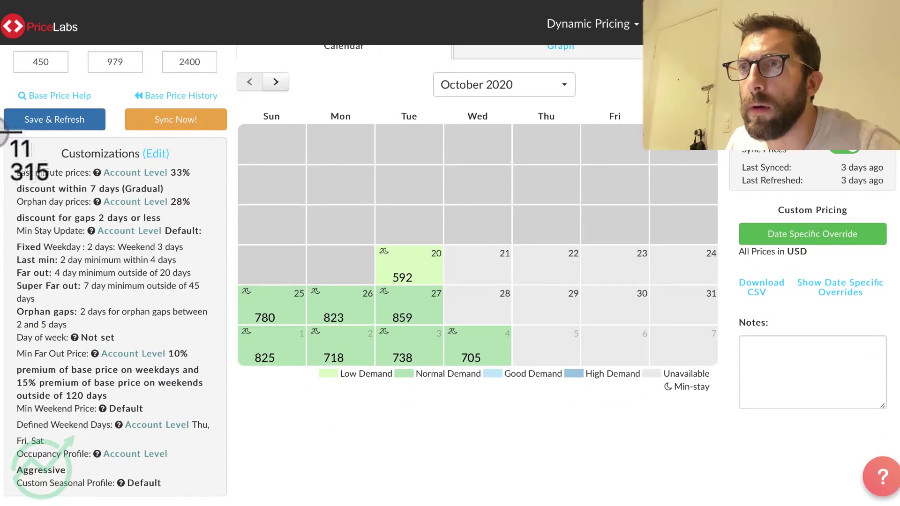
{"action": "left_click_drag", "start_coordinate": [4, 133], "coordinate": [234, 502]}
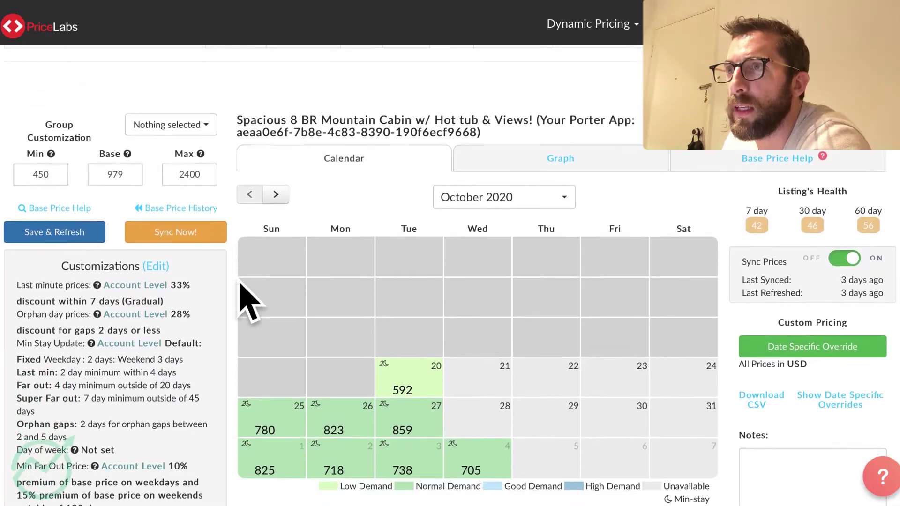
Take a region screenshot of the listings table on the listing management page.
{"action": "scroll", "coordinate": [247, 300], "scroll_direction": "up", "scroll_amount": 5}
{"action": "left_click", "coordinate": [609, 24]}
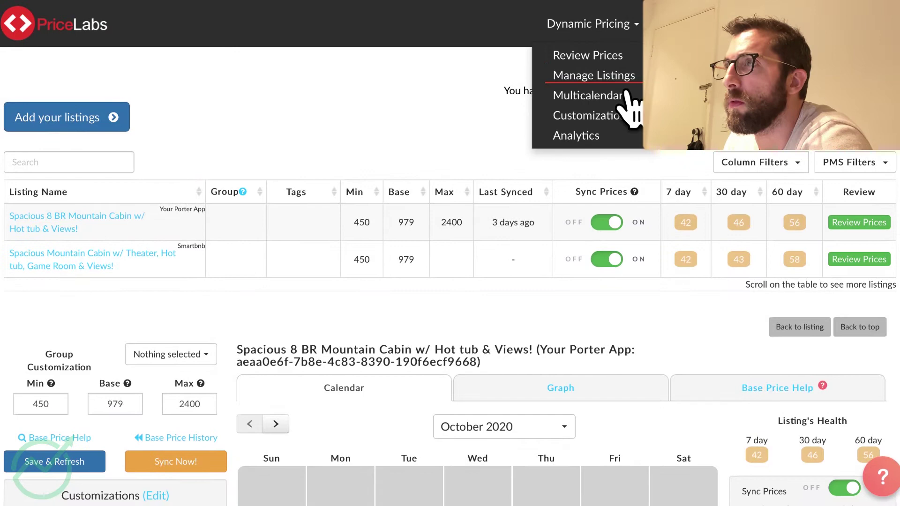
{"action": "left_click", "coordinate": [594, 75]}
{"action": "key", "text": "super+shift+4"}
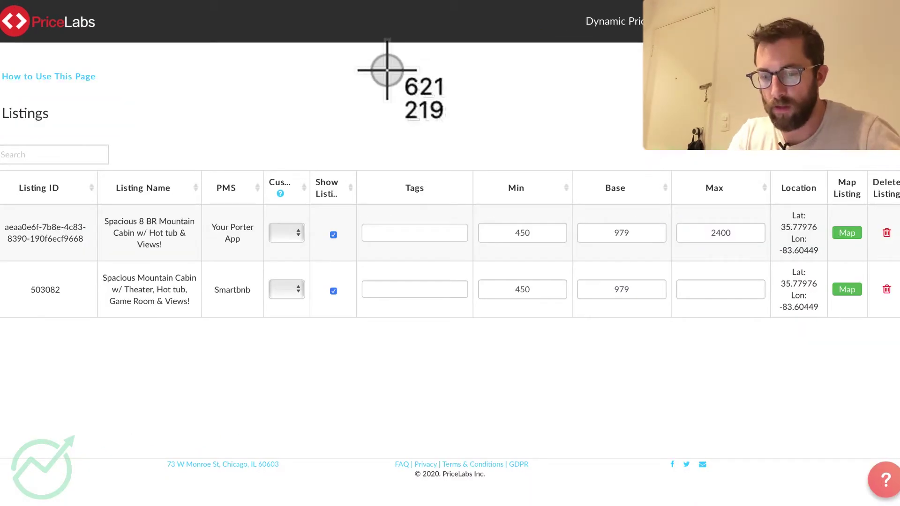
{"action": "left_click_drag", "start_coordinate": [256, 107], "coordinate": [837, 366]}
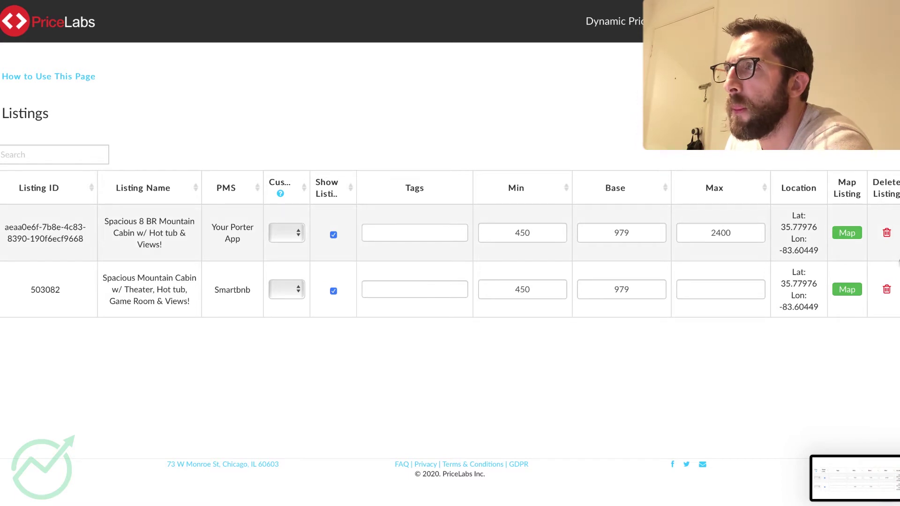
Turn off Sync Prices for both the 8 BR cabin and the Smartbnb cabin.
{"action": "left_click", "coordinate": [886, 232]}
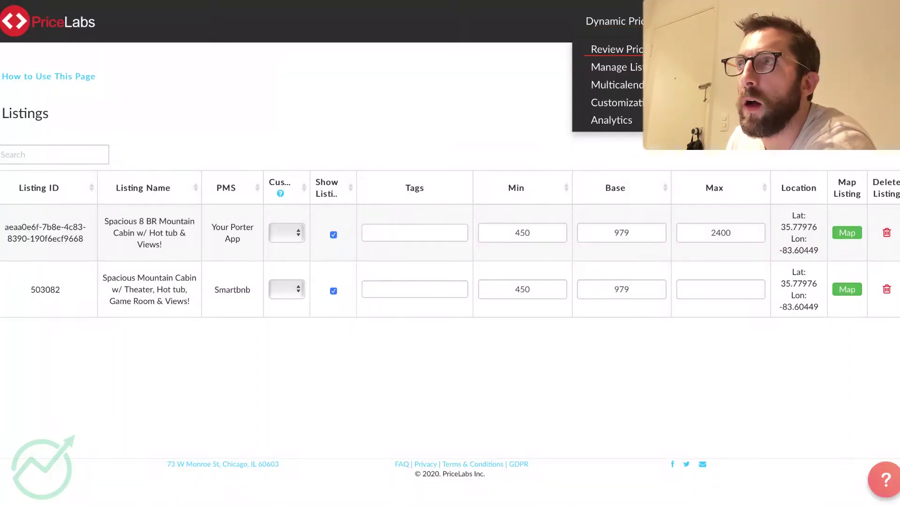
{"action": "left_click", "coordinate": [623, 49]}
{"action": "left_click", "coordinate": [609, 222]}
{"action": "left_click", "coordinate": [619, 260]}
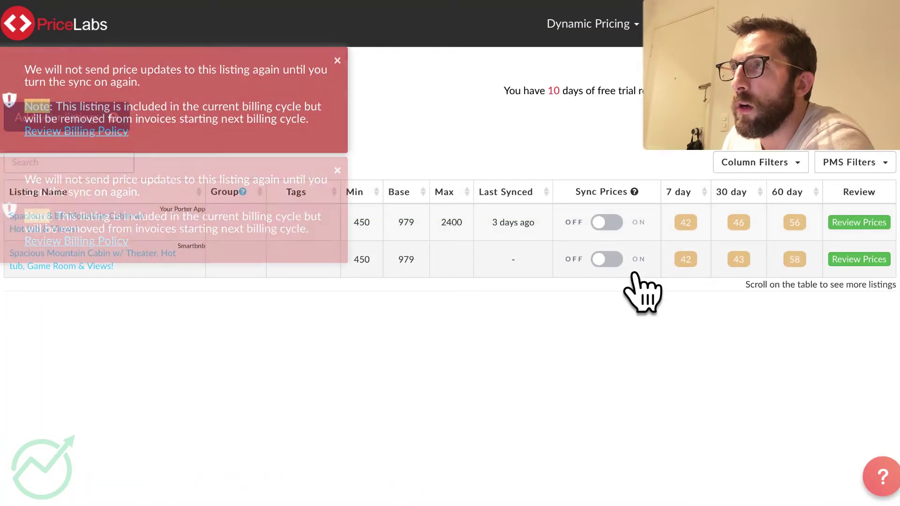
Delete the 8 BR cabin and Smartbnb cabin listings from Manage Listings.
{"action": "left_click", "coordinate": [590, 24]}
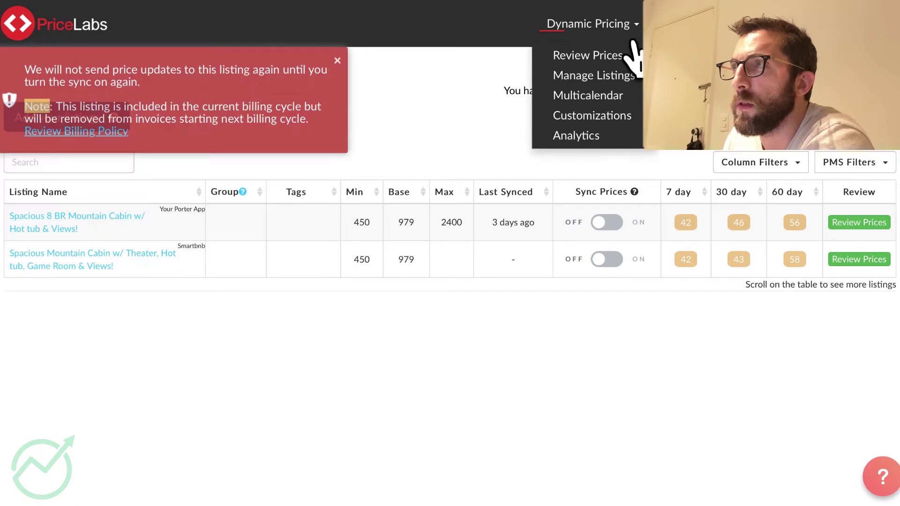
{"action": "left_click", "coordinate": [604, 76]}
{"action": "left_click", "coordinate": [886, 233]}
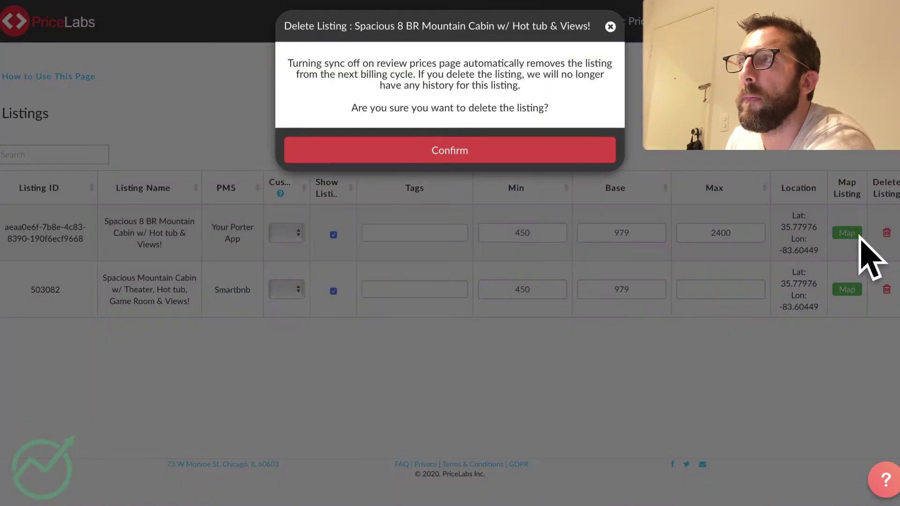
{"action": "left_click", "coordinate": [515, 159]}
{"action": "left_click", "coordinate": [884, 226]}
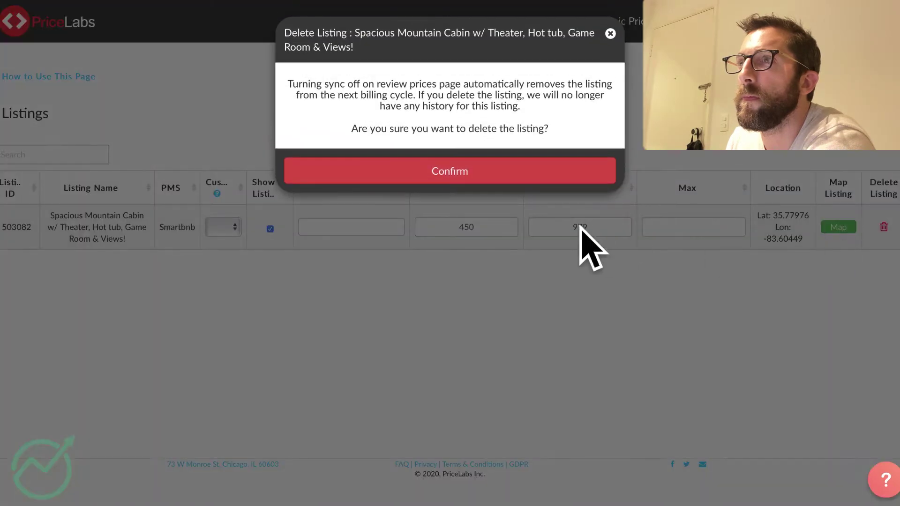
{"action": "left_click", "coordinate": [488, 182]}
{"action": "mouse_move", "coordinate": [614, 21]}
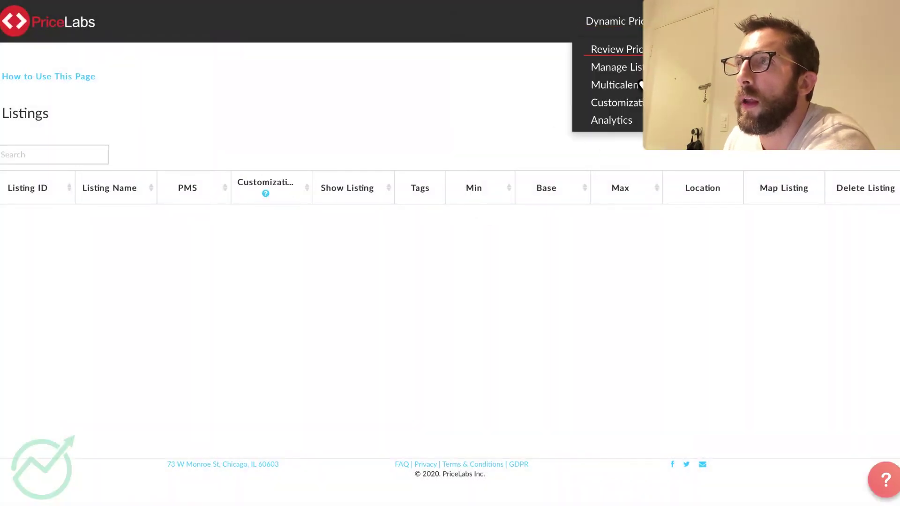
Start adding listings from a property management system and choose Smartbnb as the PMS.
{"action": "left_click", "coordinate": [634, 52]}
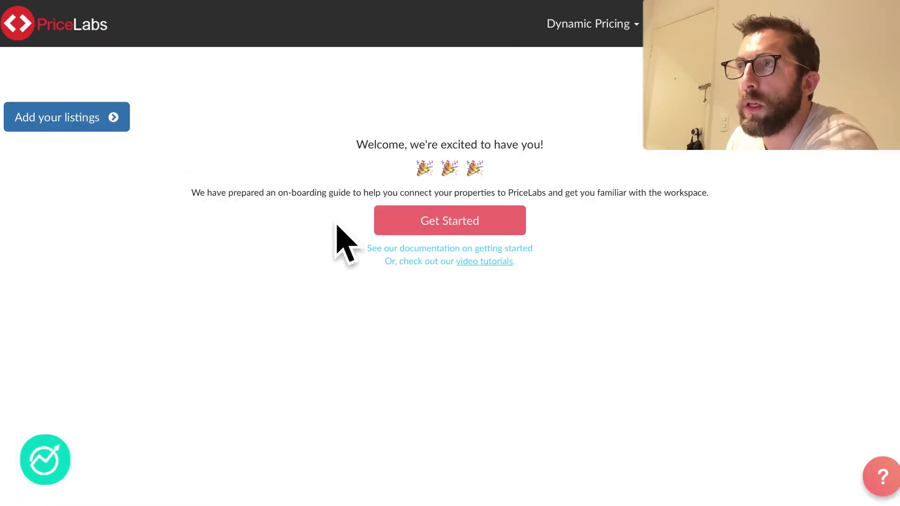
{"action": "left_click", "coordinate": [91, 128]}
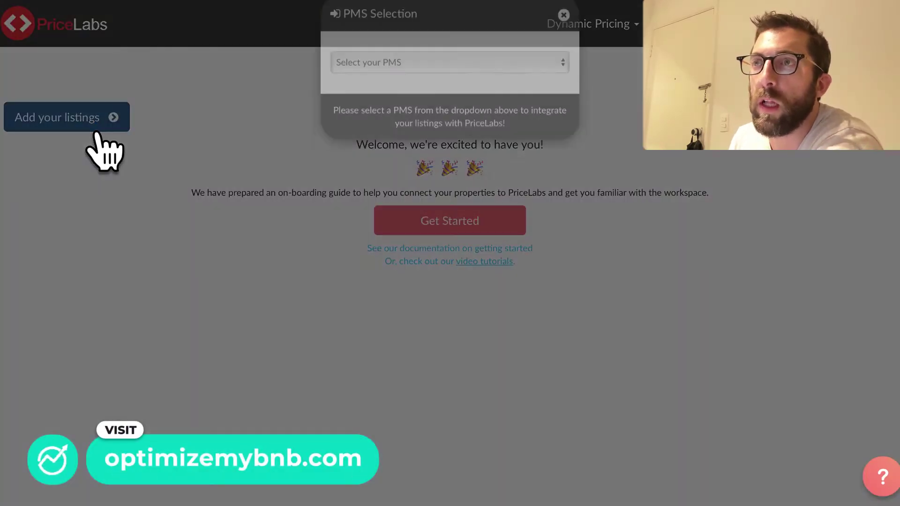
{"action": "left_click", "coordinate": [502, 93]}
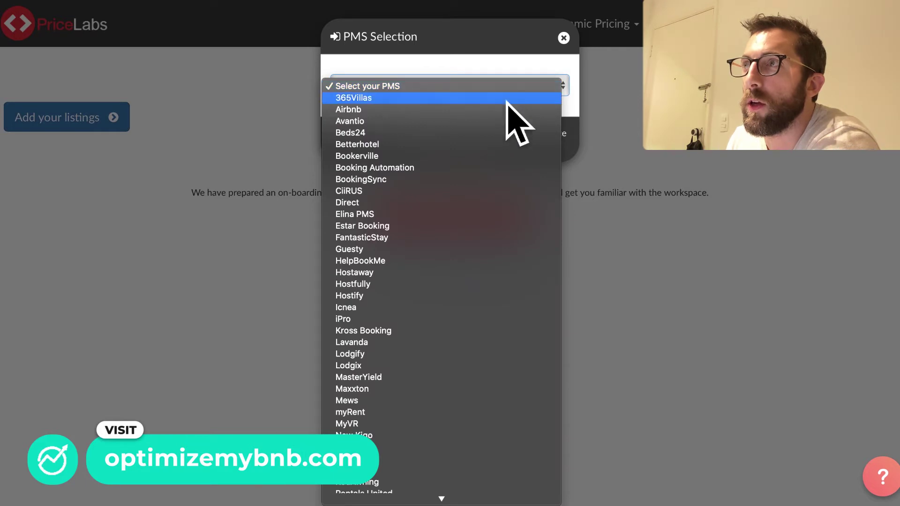
{"action": "scroll", "coordinate": [488, 346], "scroll_direction": "down", "scroll_amount": 5}
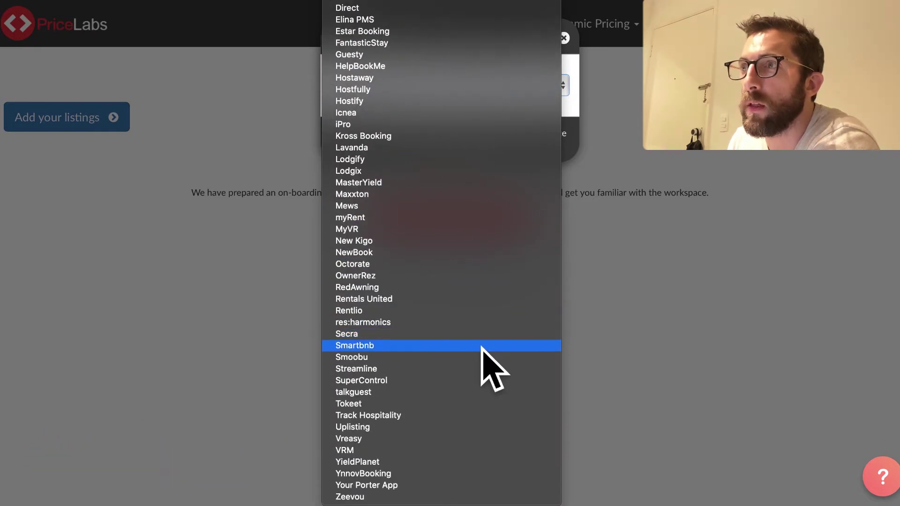
{"action": "left_click", "coordinate": [465, 349]}
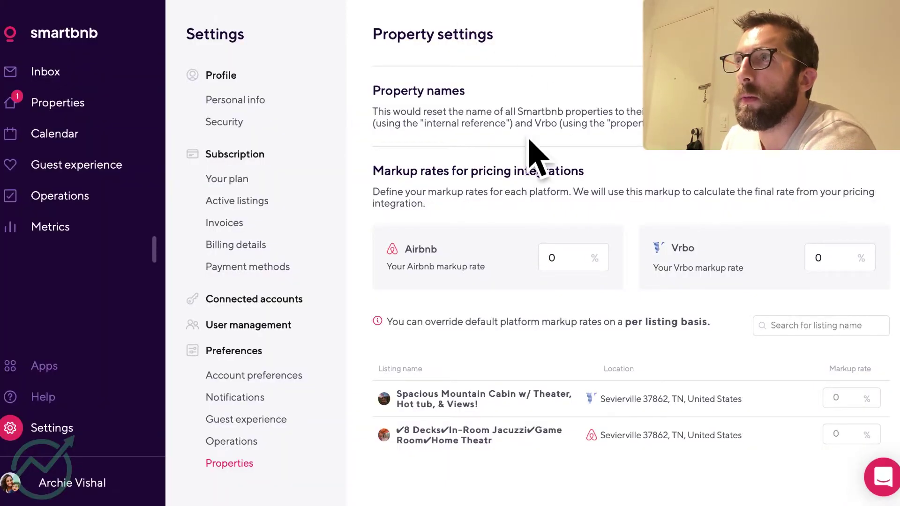
Try a markup rate of 1 in Smartbnb's property settings, then reset the markups to 0.
{"action": "scroll", "coordinate": [498, 276], "scroll_direction": "down", "scroll_amount": 1}
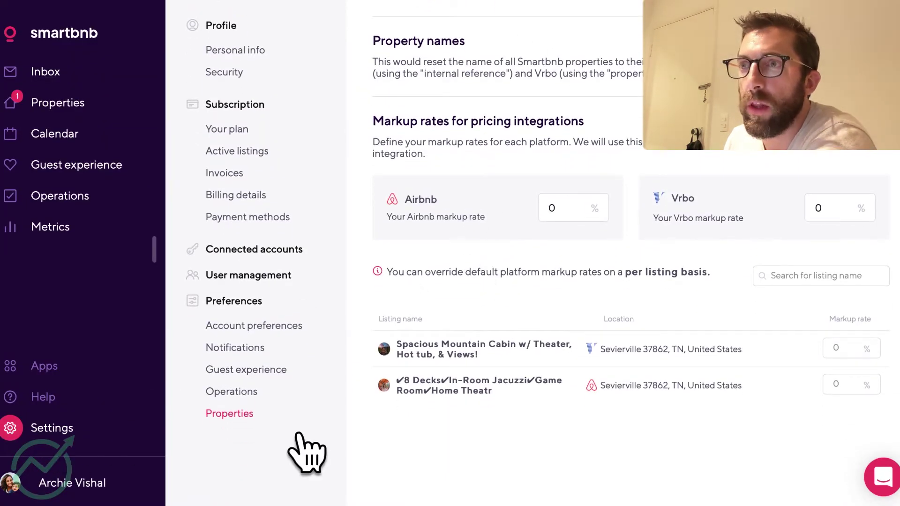
{"action": "scroll", "coordinate": [519, 412], "scroll_direction": "up", "scroll_amount": 1}
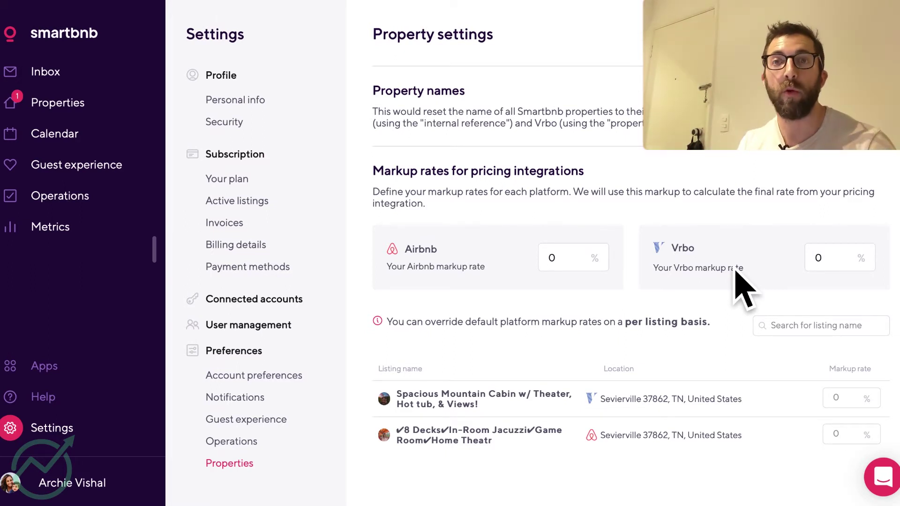
{"action": "left_click", "coordinate": [557, 262]}
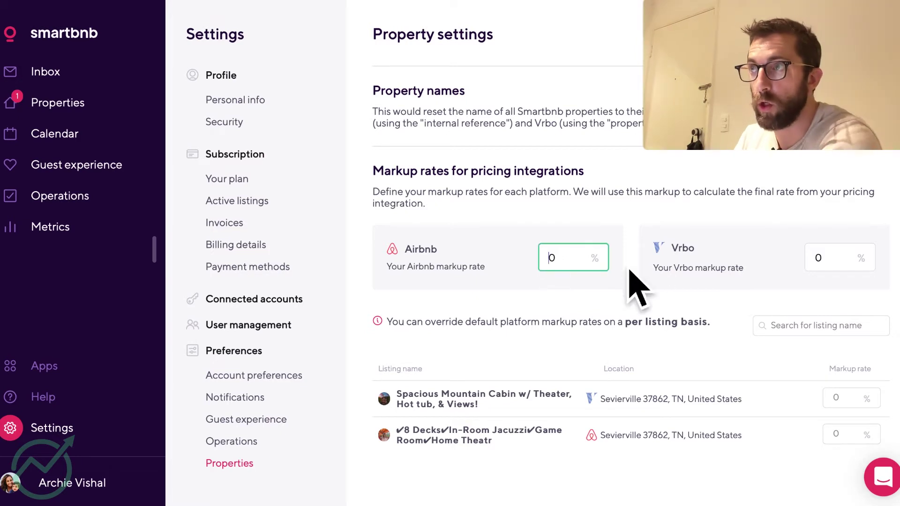
{"action": "type", "text": "1"}
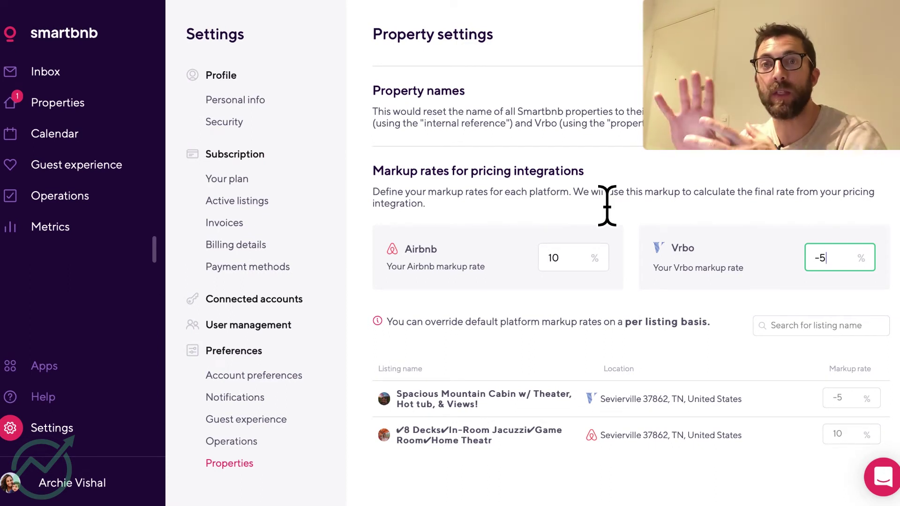
{"action": "key", "text": "BackSpace"}
{"action": "key", "text": "BackSpace"}
{"action": "type", "text": "0"}
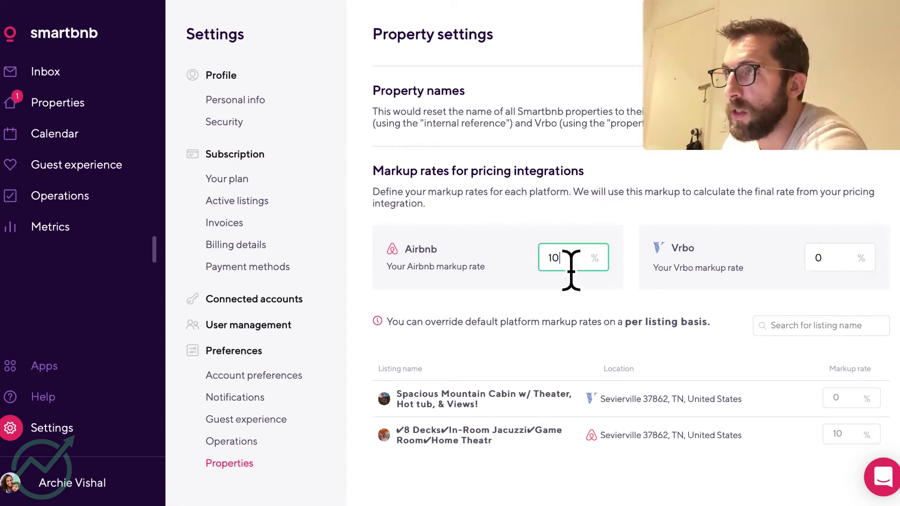
{"action": "scroll", "coordinate": [609, 342], "scroll_direction": "down", "scroll_amount": 2}
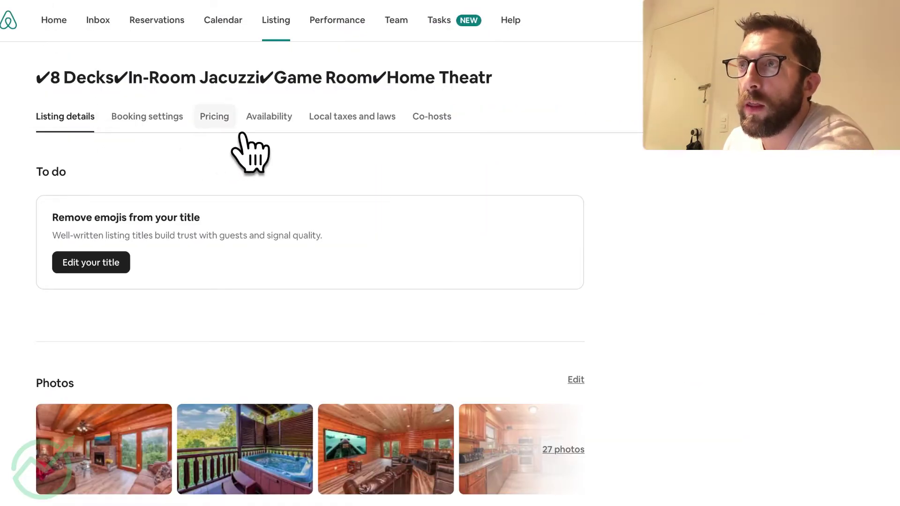
Show the pricing settings of the 8 Decks Airbnb listing.
{"action": "left_click", "coordinate": [214, 117]}
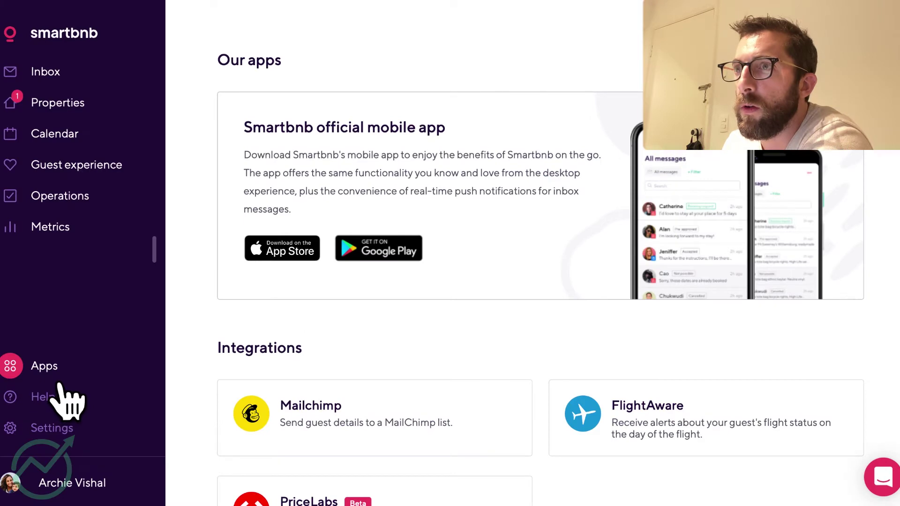
Scroll down Smartbnb's Apps page to the PriceLabs integration credentials.
{"action": "scroll", "coordinate": [363, 379], "scroll_direction": "down", "scroll_amount": 7}
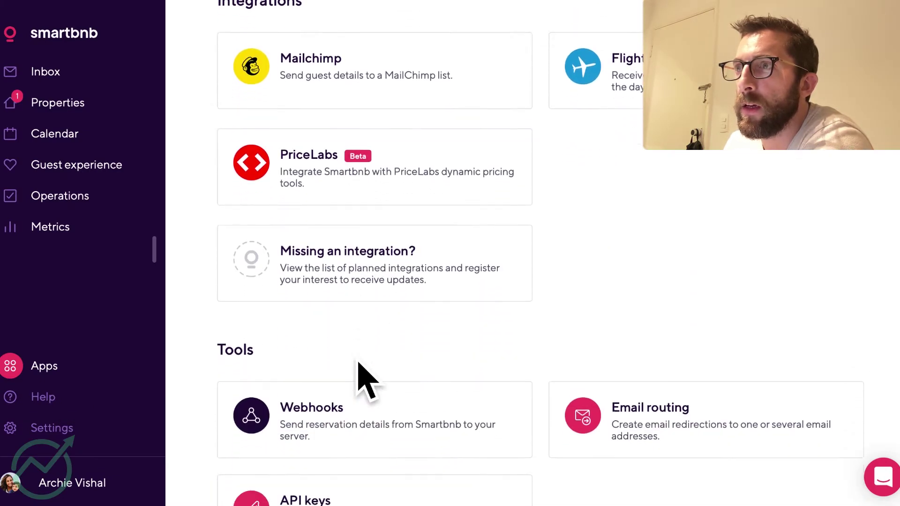
{"action": "scroll", "coordinate": [366, 381], "scroll_direction": "down", "scroll_amount": 3}
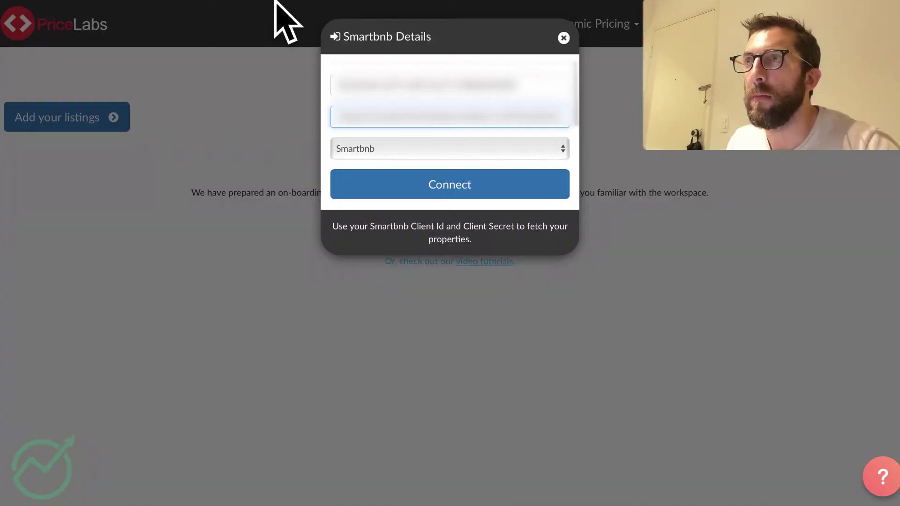
Connect to Smartbnb, import the 8 Decks listing and switch its Sync Prices on.
{"action": "left_click", "coordinate": [449, 201]}
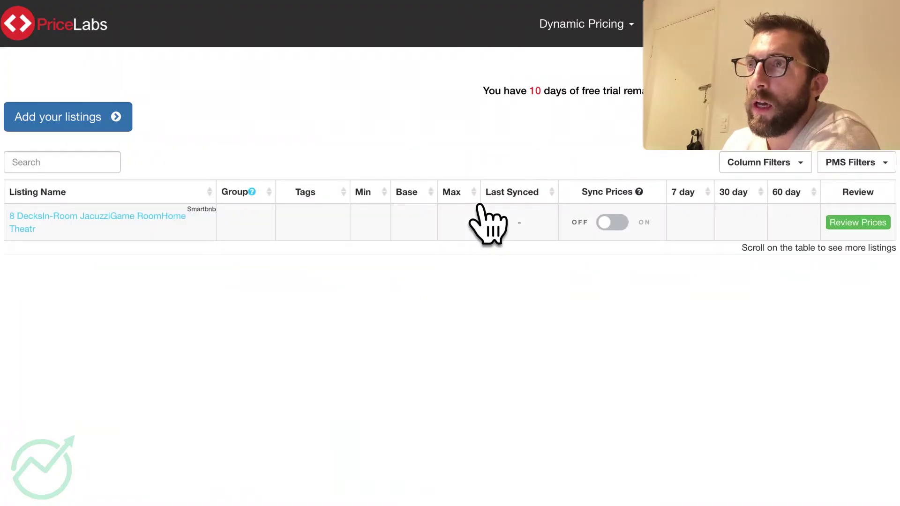
{"action": "left_click", "coordinate": [607, 222]}
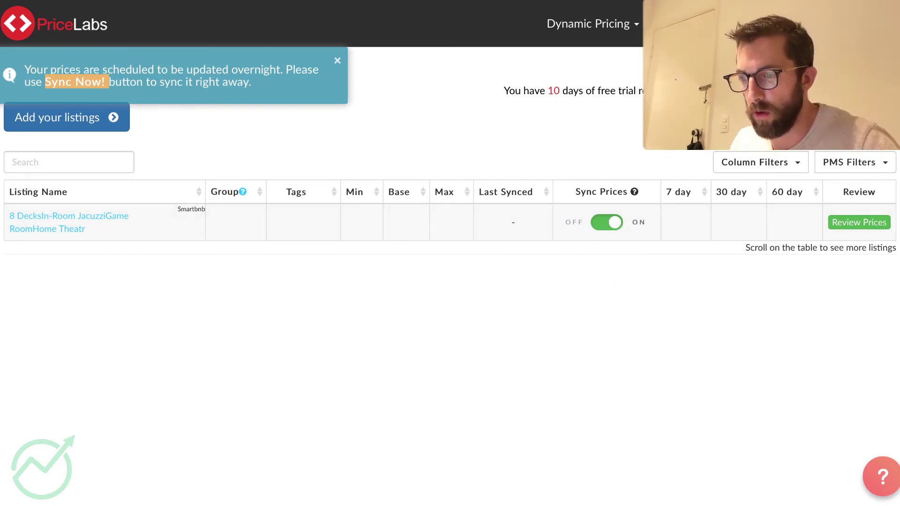
{"action": "left_click", "coordinate": [859, 222]}
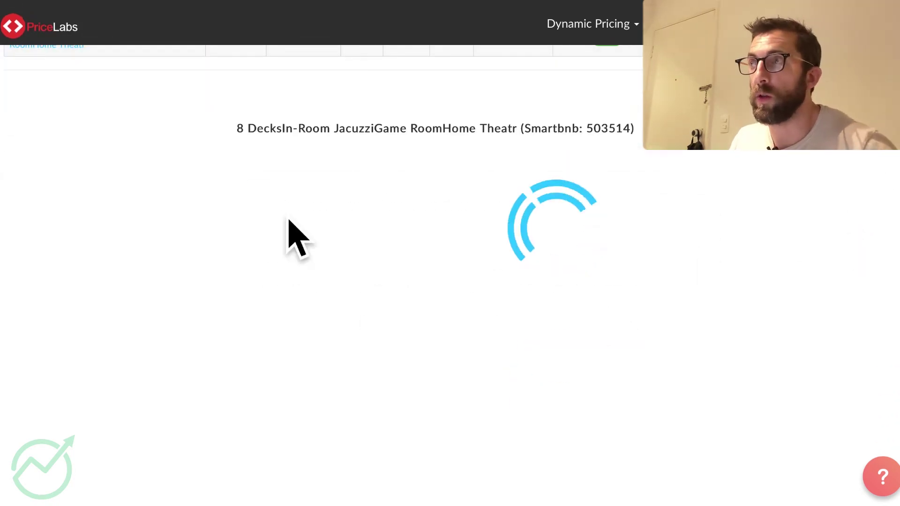
Scroll through the 8 Decks listing's price review while the calendar loads.
{"action": "scroll", "coordinate": [288, 225], "scroll_direction": "up", "scroll_amount": 4}
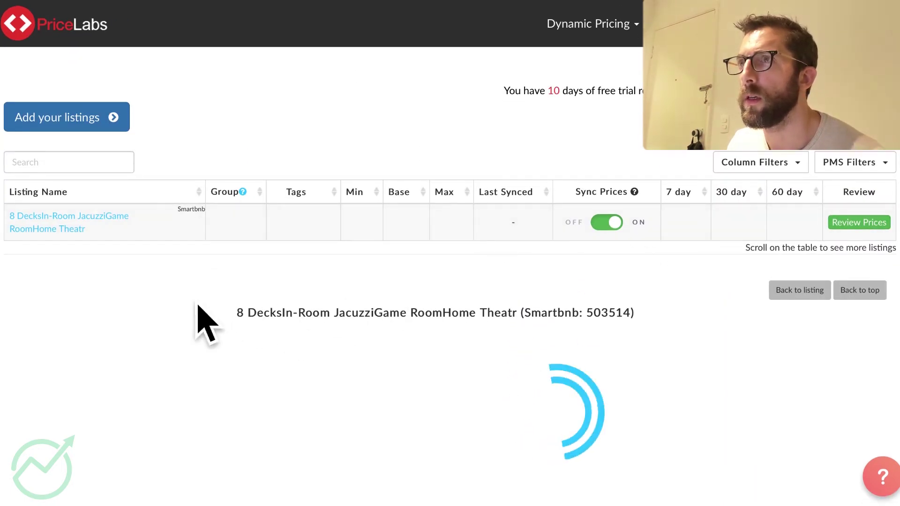
{"action": "scroll", "coordinate": [201, 322], "scroll_direction": "down", "scroll_amount": 2}
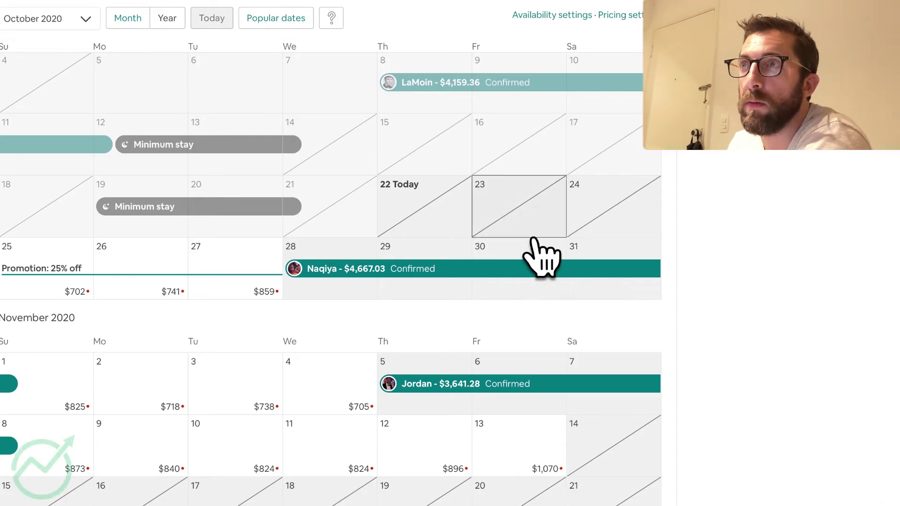
Screenshot the Airbnb October–November 2020 calendar prices for later comparison.
{"action": "scroll", "coordinate": [539, 257], "scroll_direction": "down", "scroll_amount": 2}
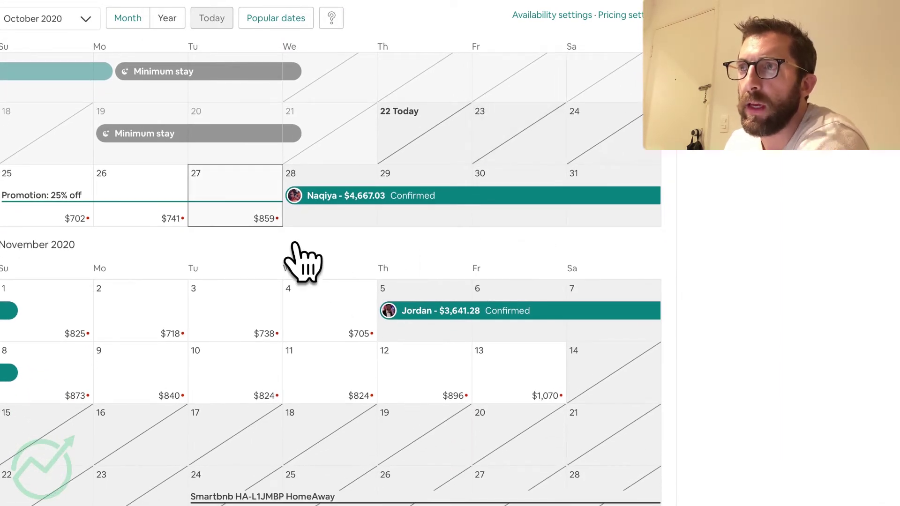
{"action": "key", "text": "super+shift+4"}
{"action": "left_click_drag", "start_coordinate": [1, 111], "coordinate": [698, 479]}
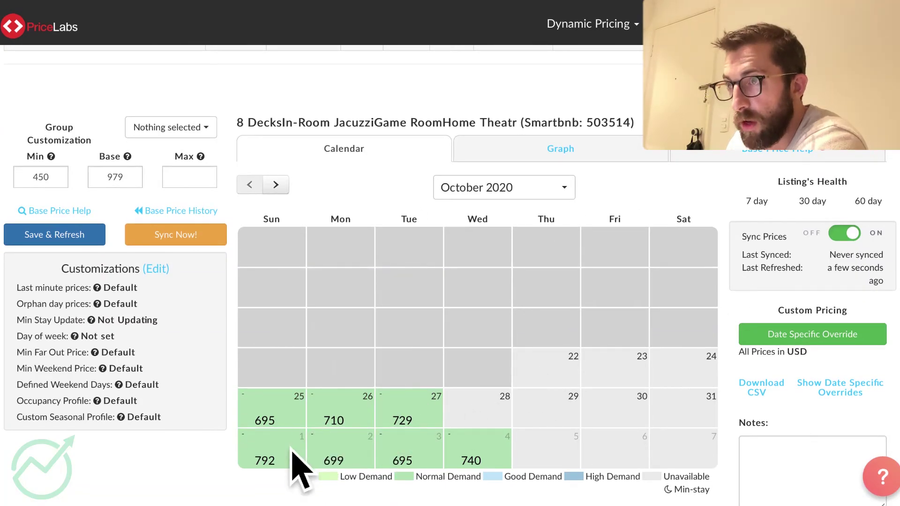
Dismiss the screenshot preview and run Sync Now on the 8 Decks listing.
{"action": "mouse_move", "coordinate": [290, 468]}
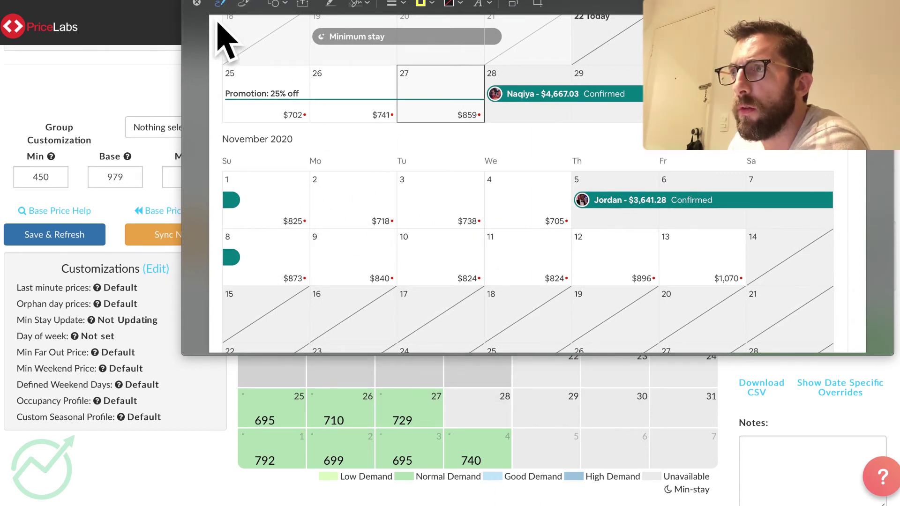
{"action": "left_click", "coordinate": [197, 3]}
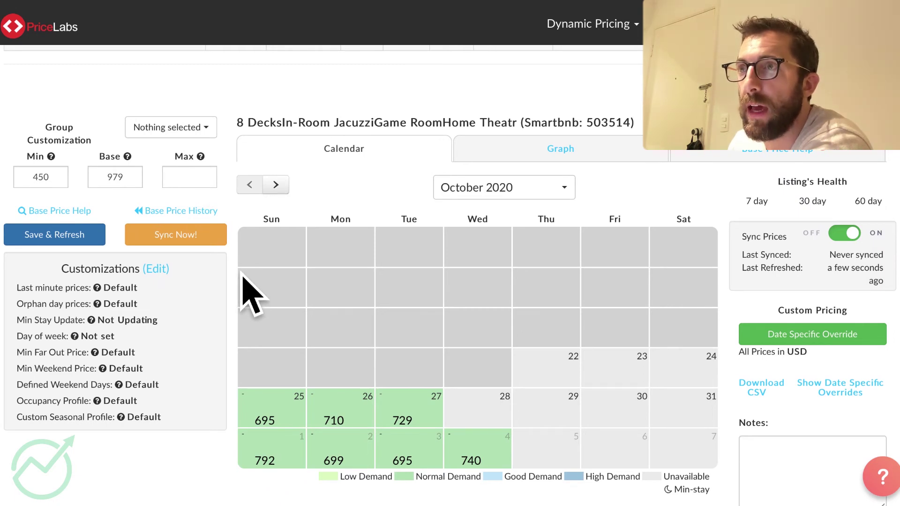
{"action": "left_click", "coordinate": [197, 243]}
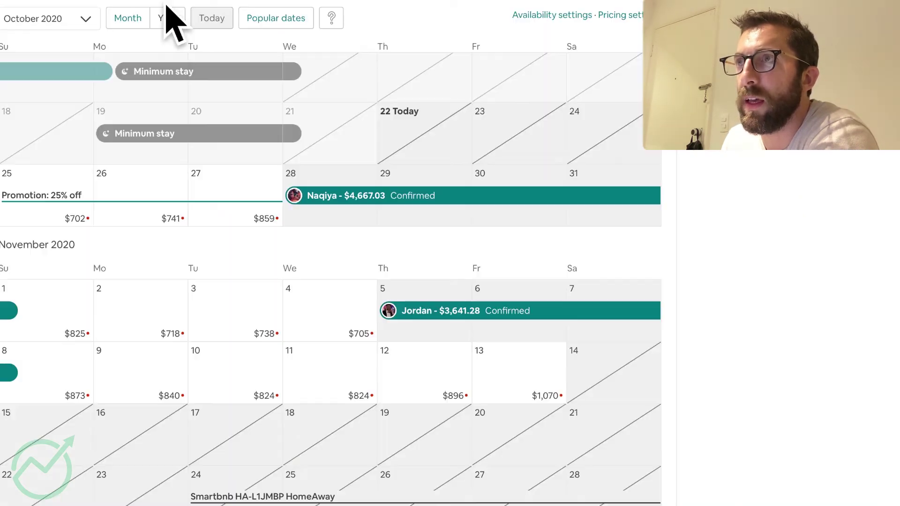
Scroll to confirm Last Synced 2 minutes ago and November 1 priced at 801.
{"action": "scroll", "coordinate": [347, 259], "scroll_direction": "down", "scroll_amount": 1}
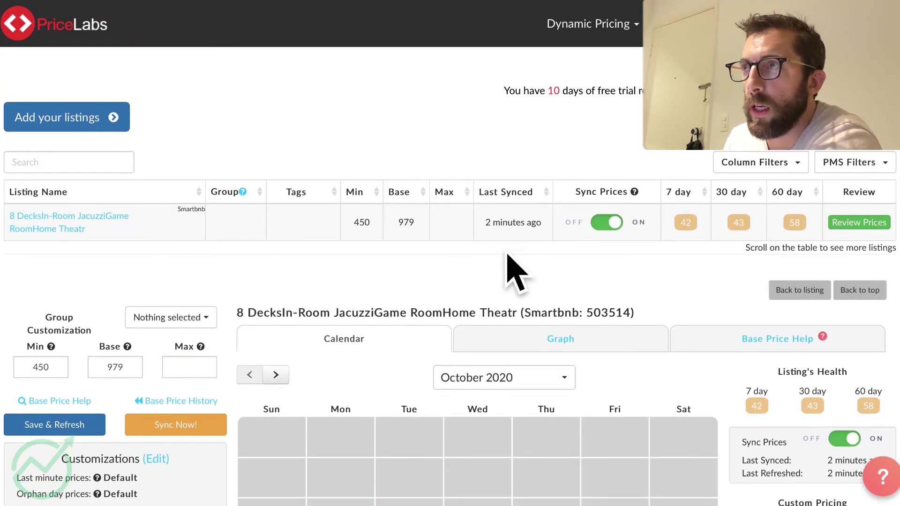
{"action": "scroll", "coordinate": [318, 231], "scroll_direction": "down", "scroll_amount": 5}
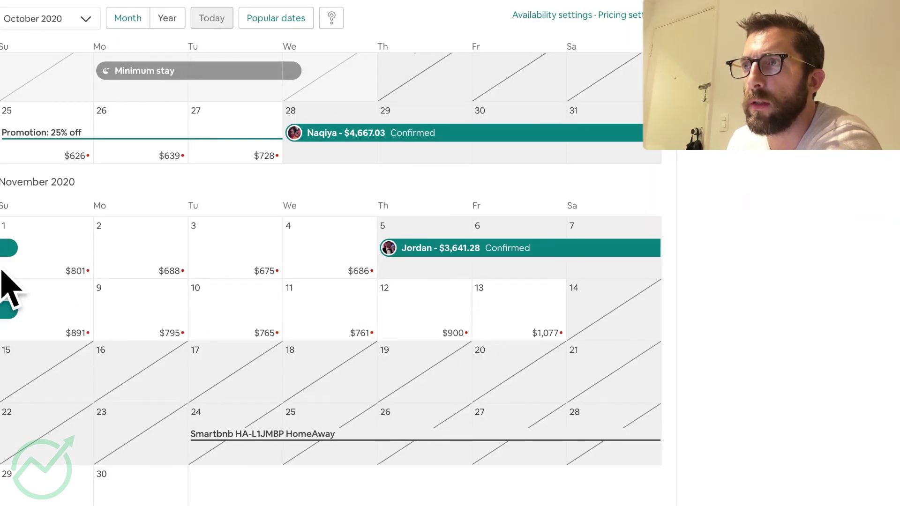
Compare Airbnb's November 2020 rates, $675 to $1,077, against PriceLabs' prices.
{"action": "left_click_drag", "start_coordinate": [1, 272], "coordinate": [189, 210]}
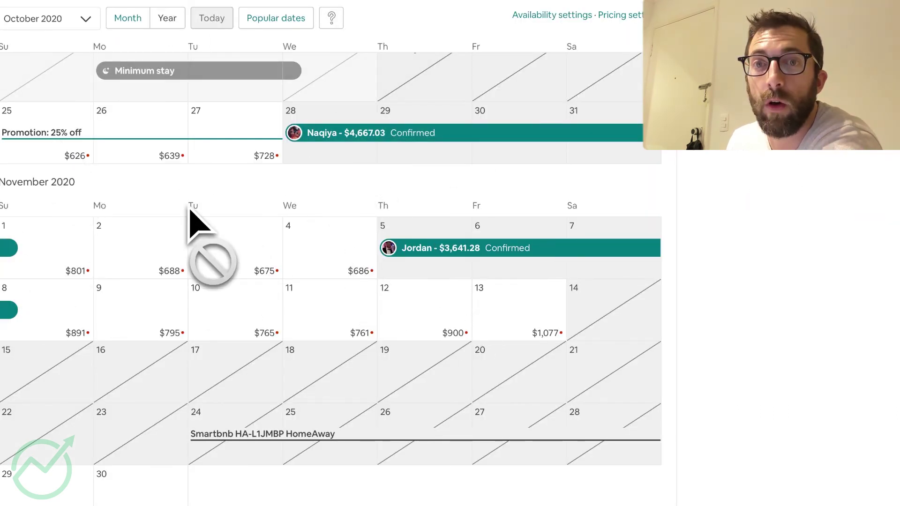